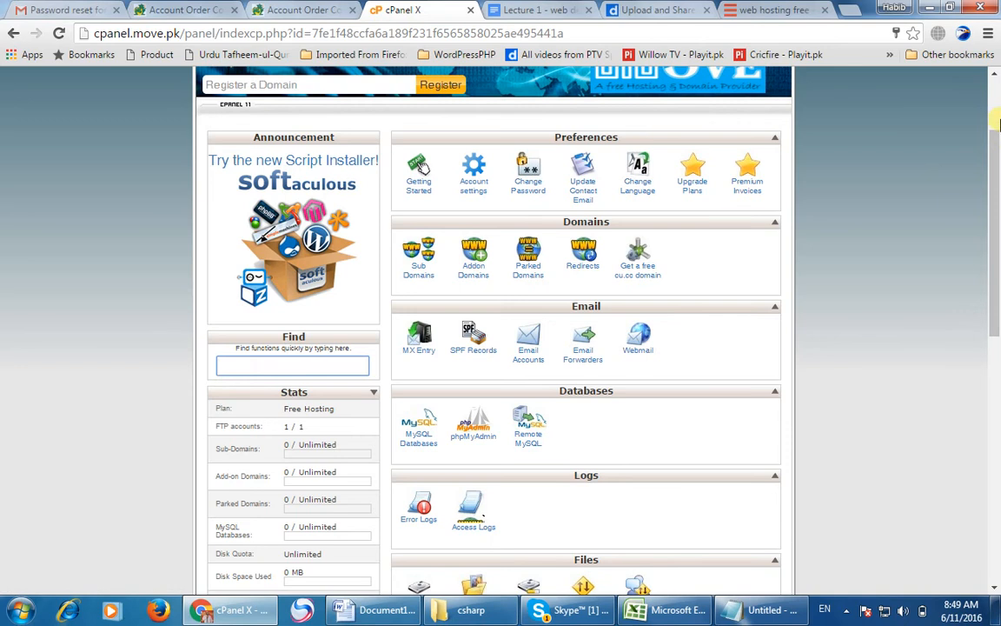
- Scroll down to Software/Services in cPanel X and launch Softaculous
left_click_drag(995, 148, 997, 316)
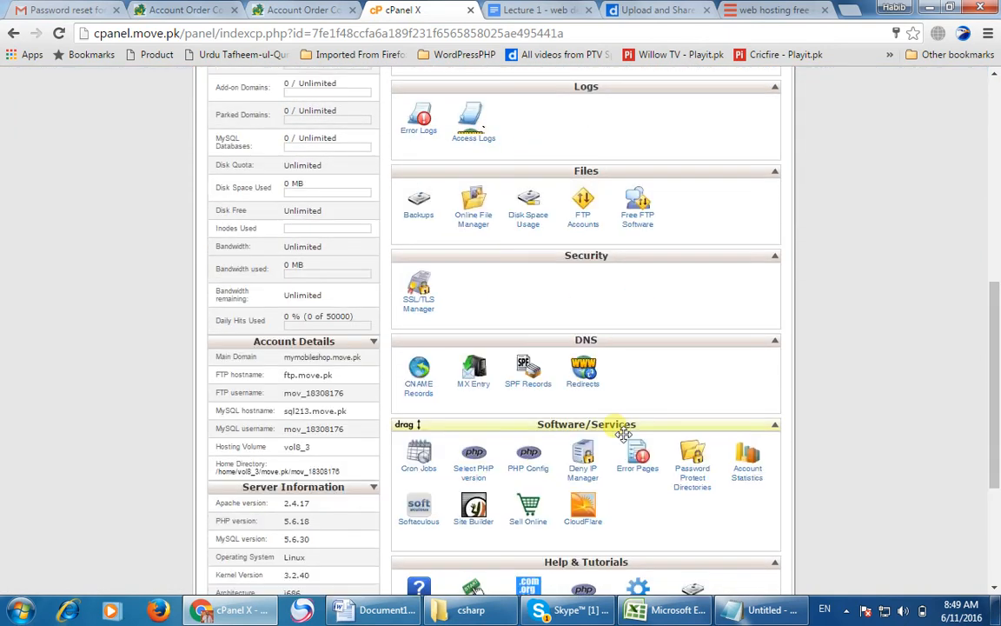
left_click(420, 515)
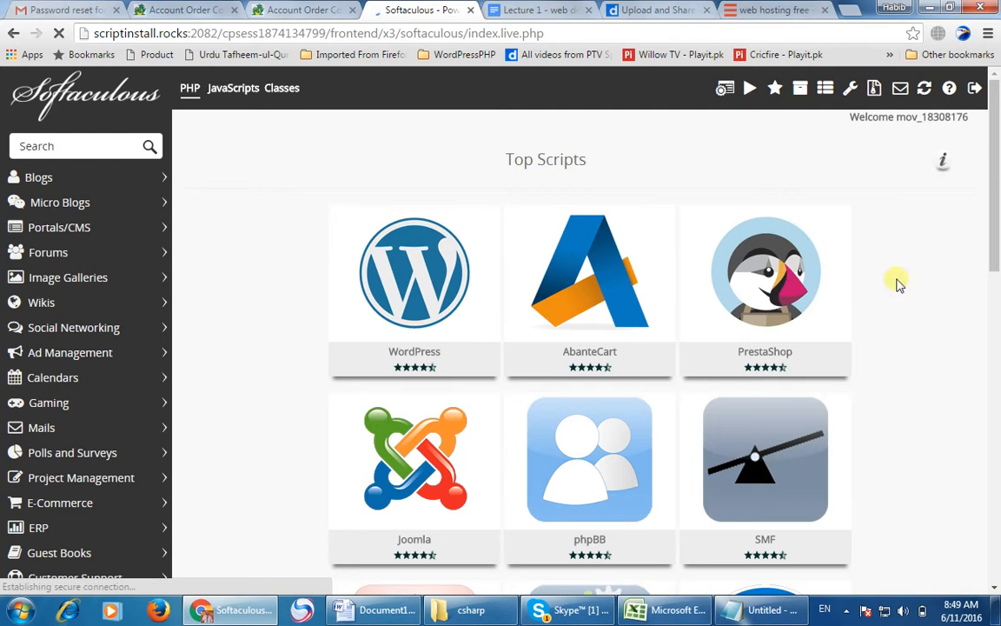
- Start a WordPress installation from its card under Top Scripts
left_click_drag(996, 239, 997, 146)
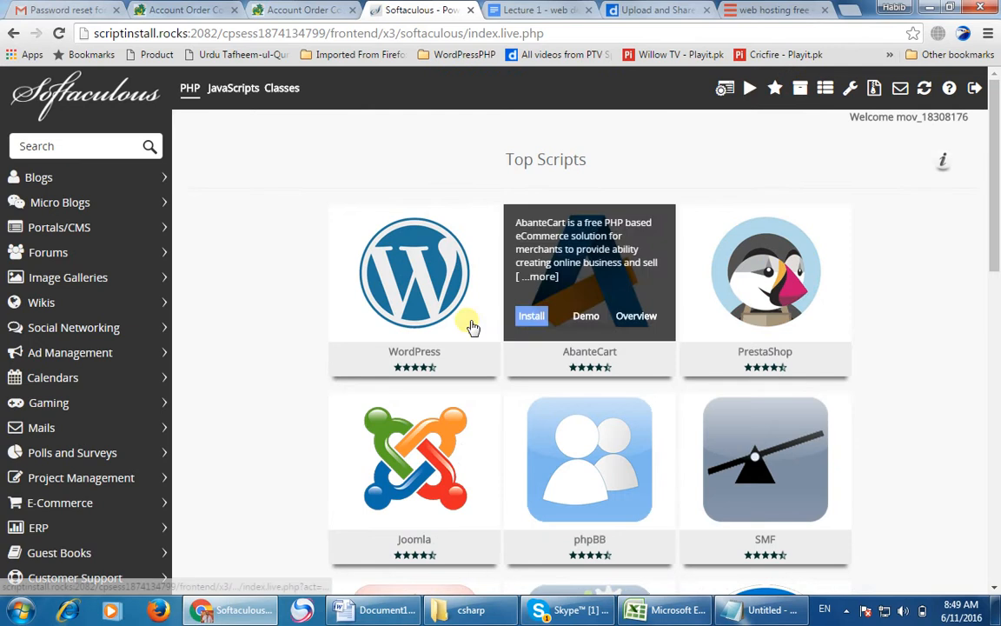
mouse_move(384, 316)
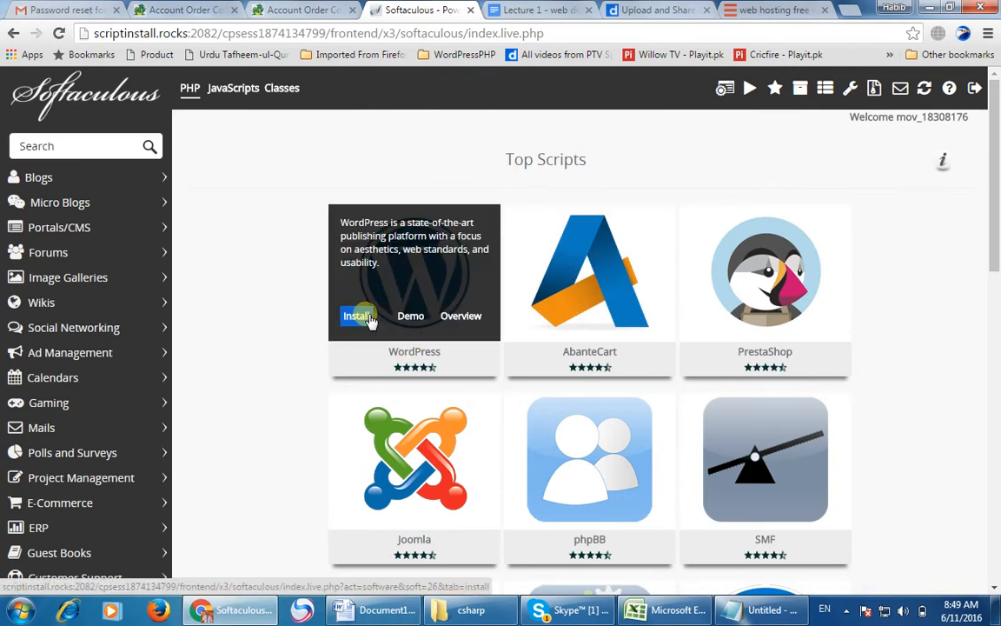
left_click(370, 318)
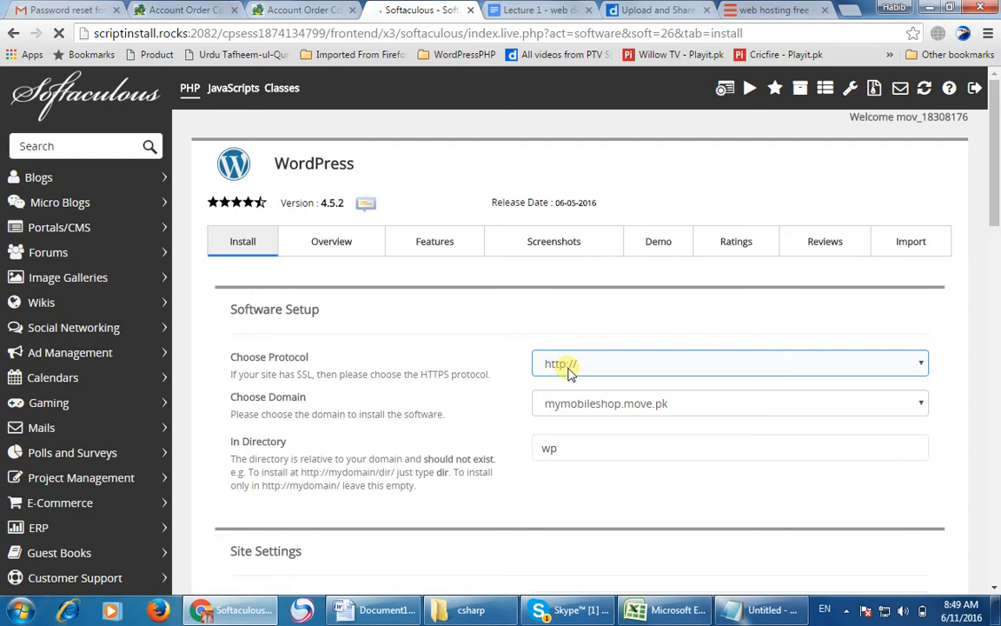
left_click(920, 365)
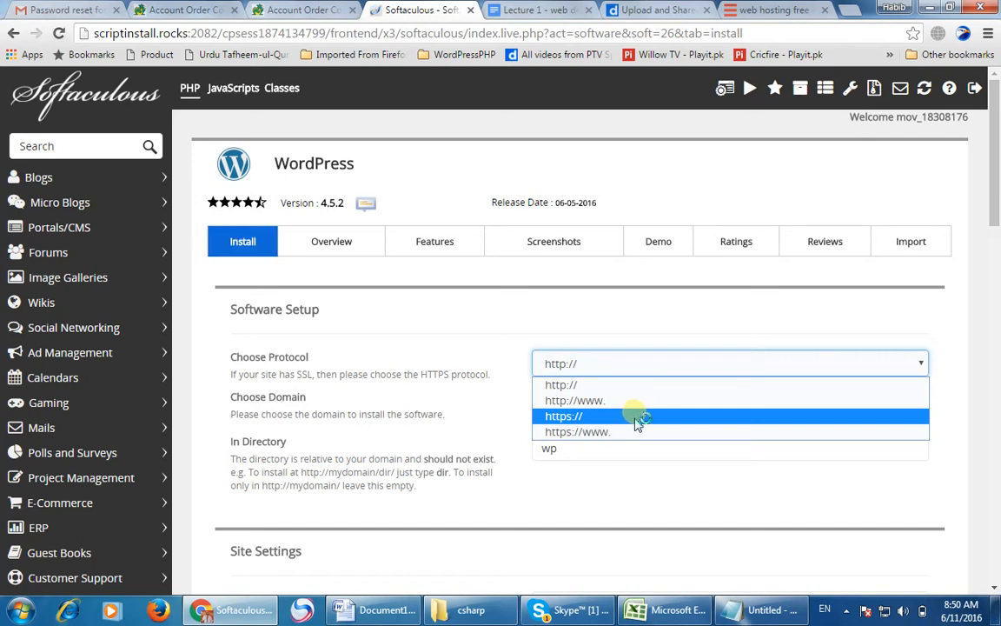
left_click(608, 385)
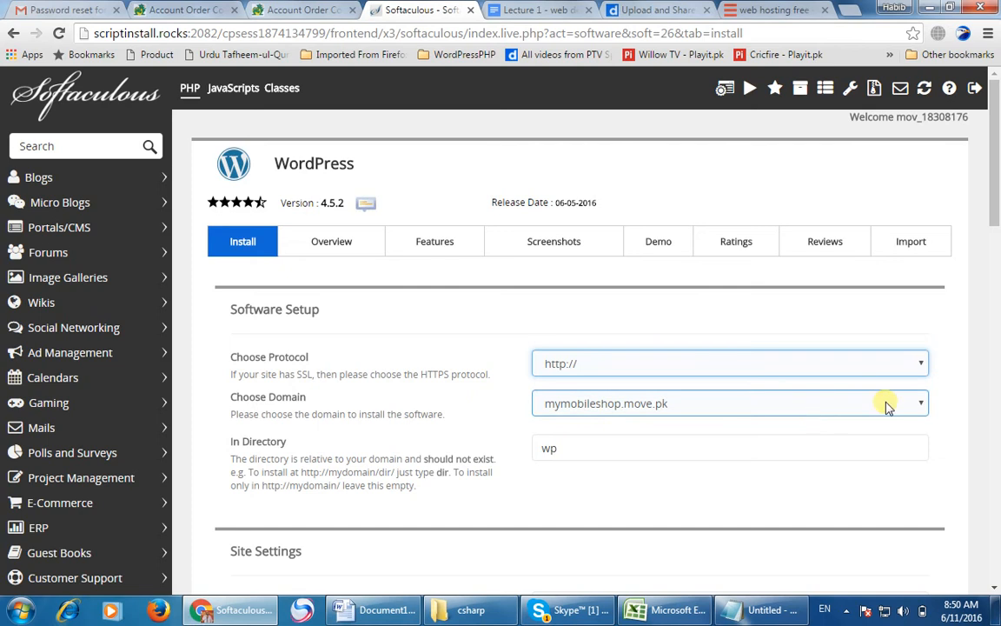
left_click(924, 411)
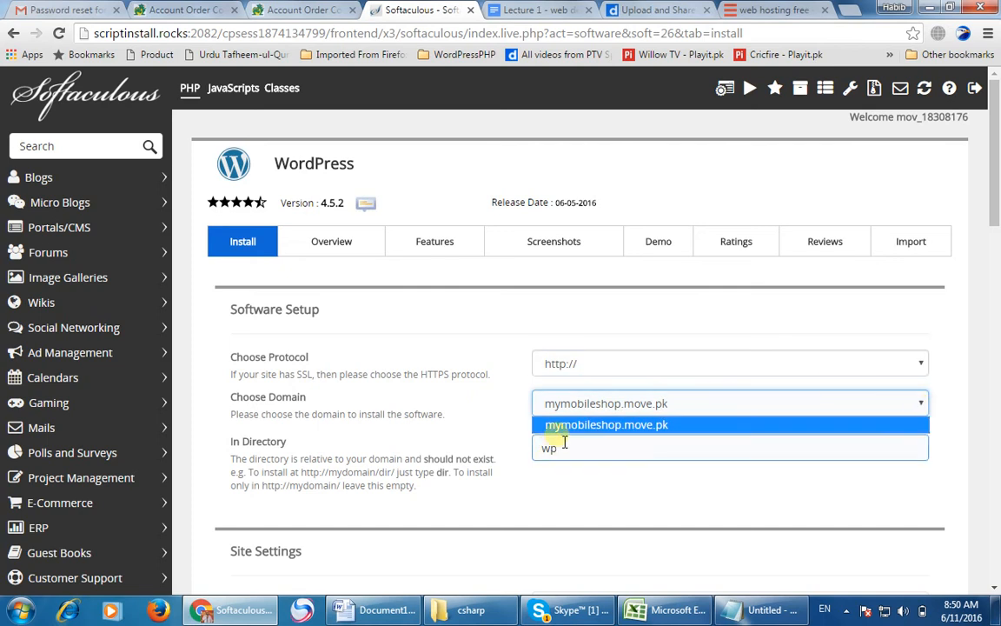
left_click(653, 431)
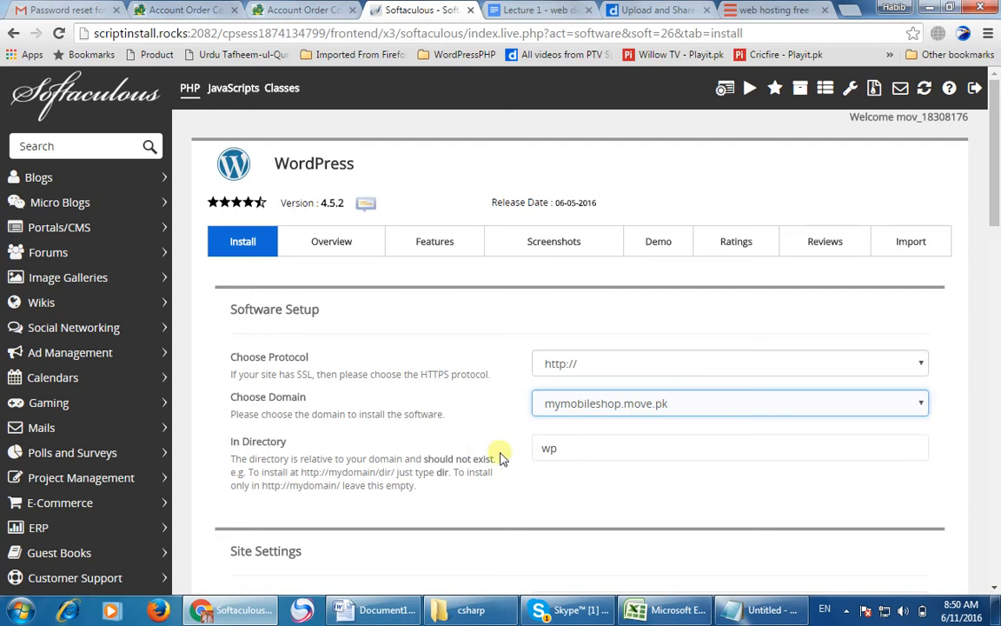
left_click(566, 454)
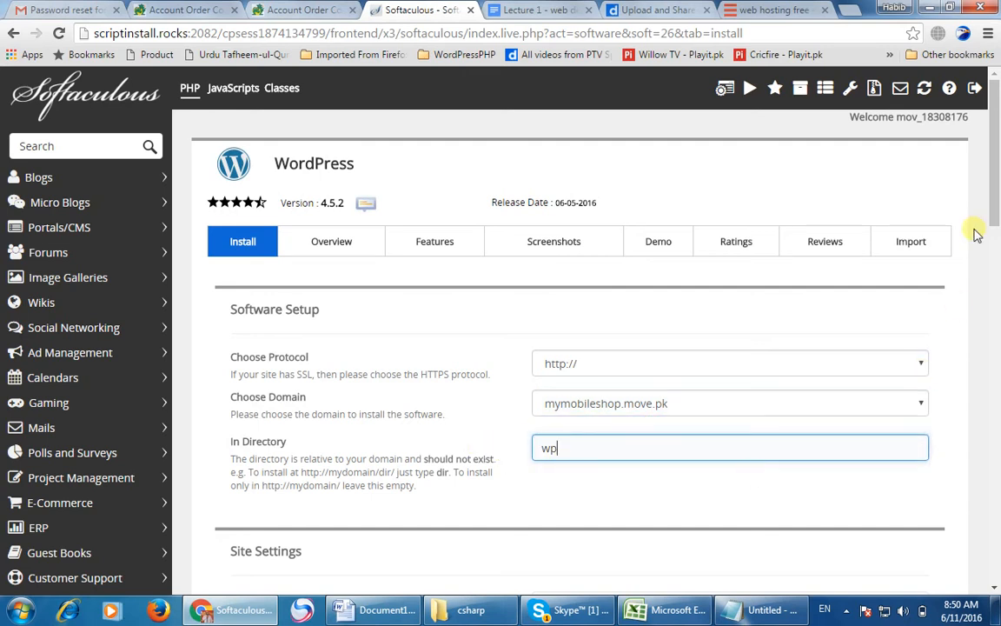
left_click_drag(993, 217, 995, 250)
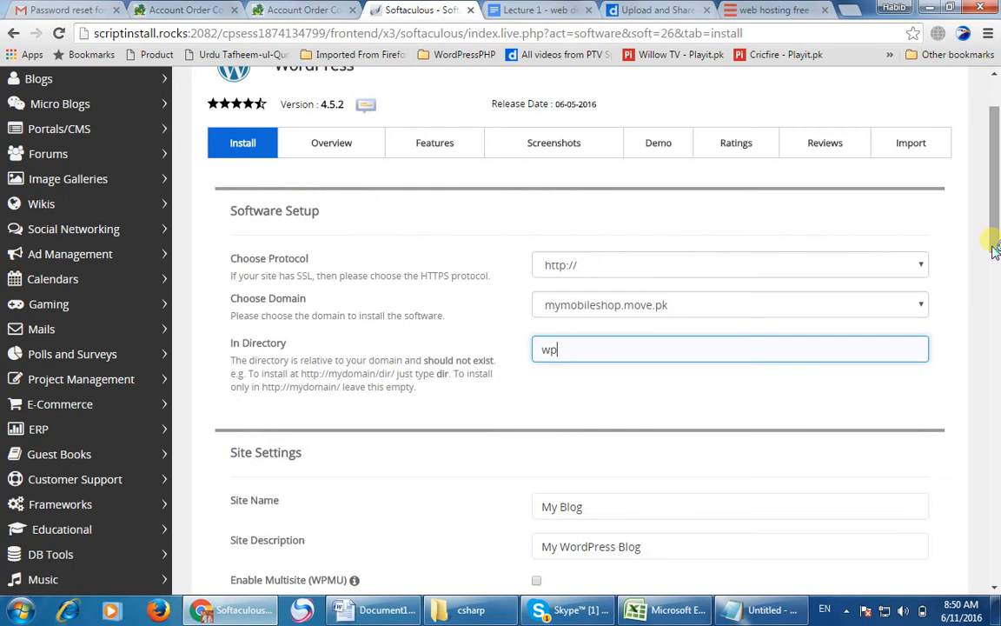
key("BackSpace")
key("BackSpace")
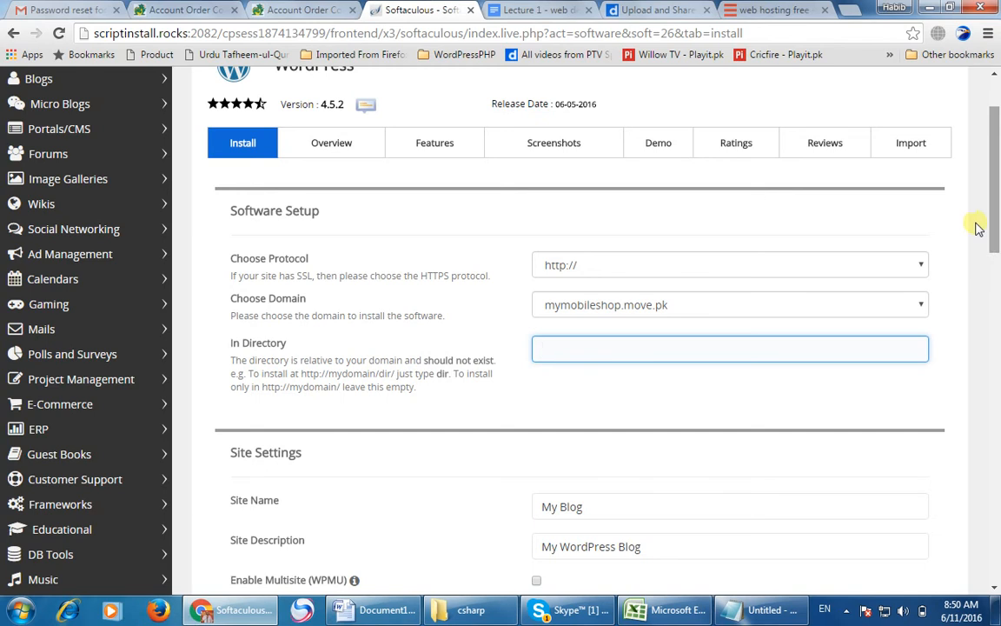
- Replace the default site name My Blog with 'My Mobile Shop'
scroll(995, 252, "down", 3)
left_click(746, 313)
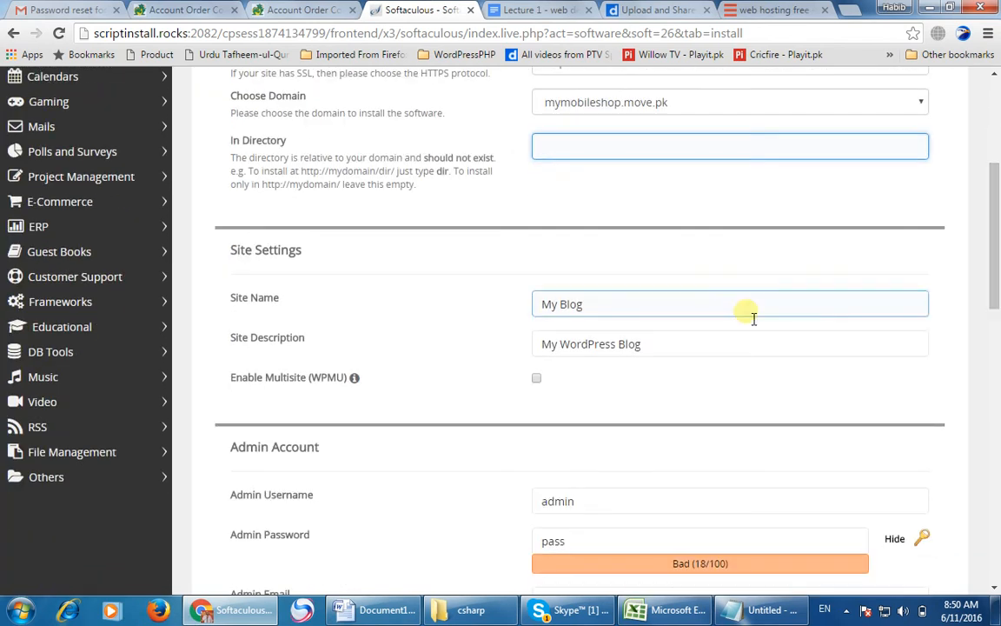
key("BackSpace")
key("BackSpace")
key("BackSpace")
key("BackSpace")
key("BackSpace")
key("BackSpace")
key("BackSpace")
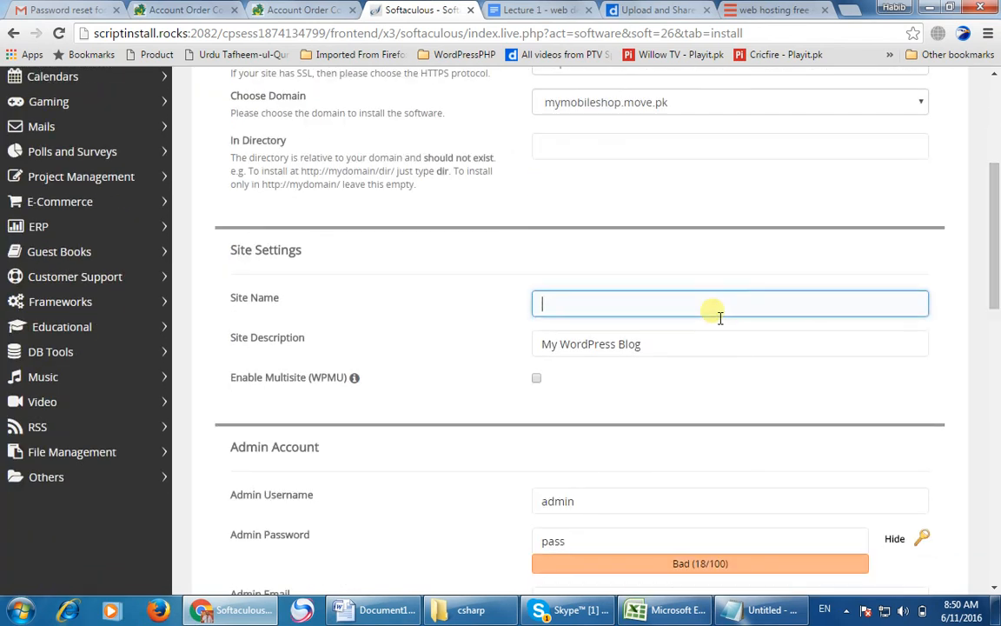
type("My Mobile")
type(" Shoo")
type("p")
- Set the site description to 'Get all about all mobiles at one shop', fixing typos
left_click(671, 347)
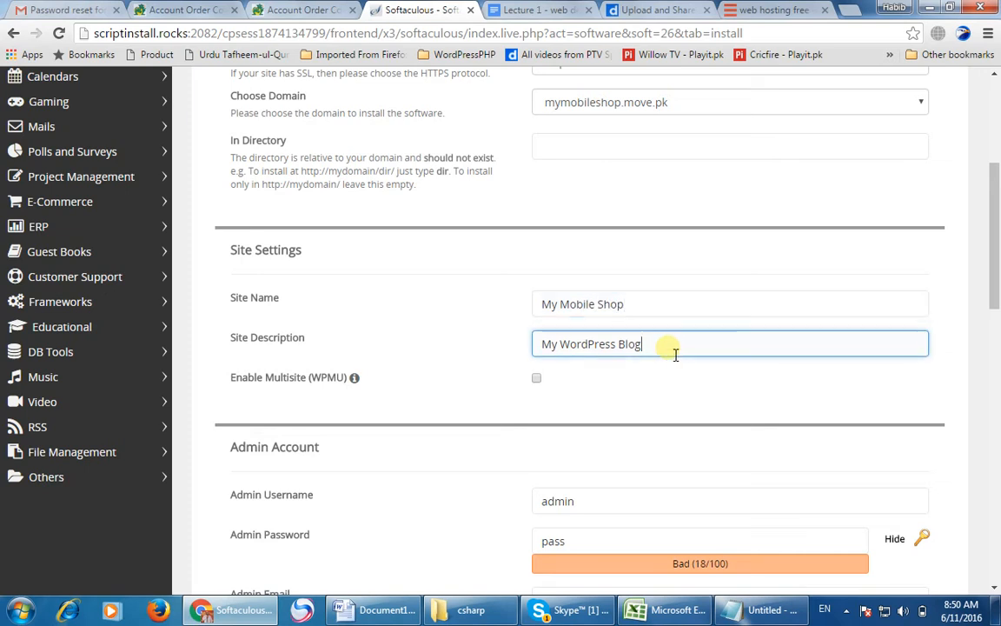
key("BackSpace")
key("BackSpace")
key("BackSpace")
key("BackSpace")
key("BackSpace")
key("BackSpace")
key("BackSpace")
key("BackSpace")
key("BackSpace")
key("BackSpace")
key("BackSpace")
key("BackSpace")
key("BackSpace")
key("BackSpace")
key("BackSpace")
key("BackSpace")
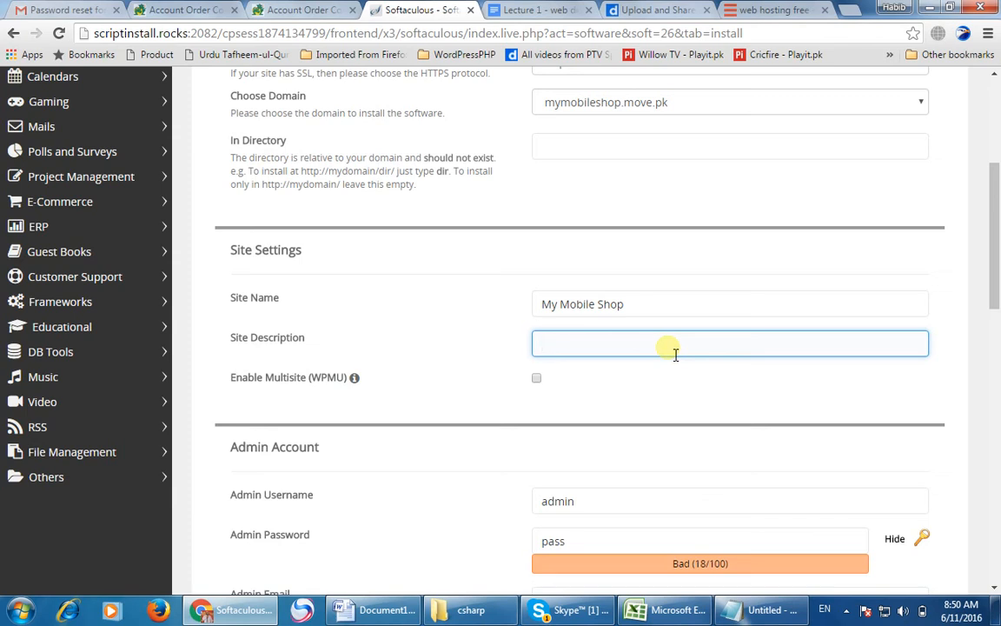
type("Get all about all mob")
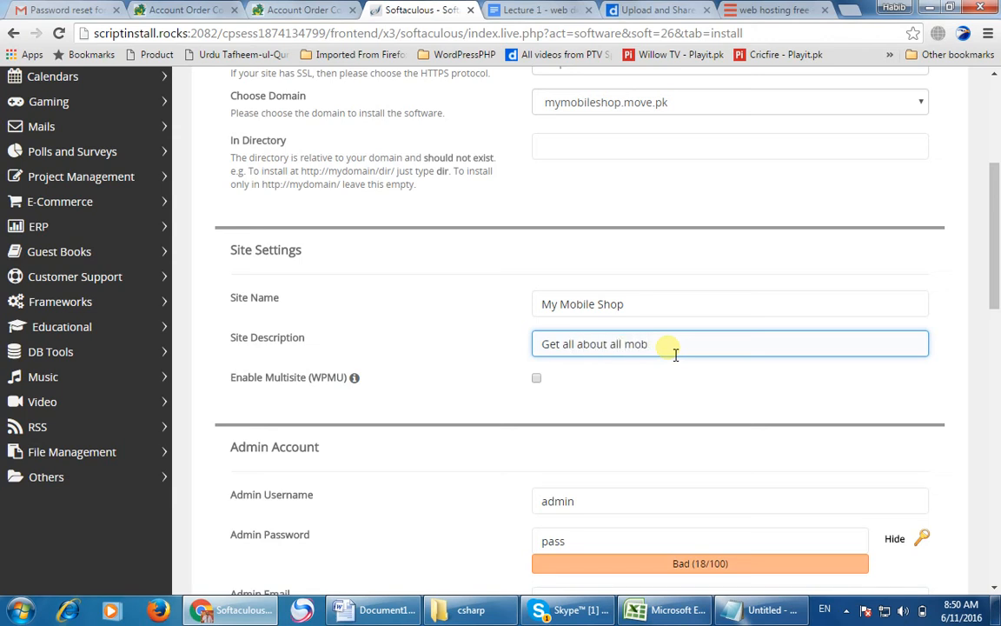
type("iles at on")
type("e ship")
key("BackSpace")
key("BackSpace")
type("op")
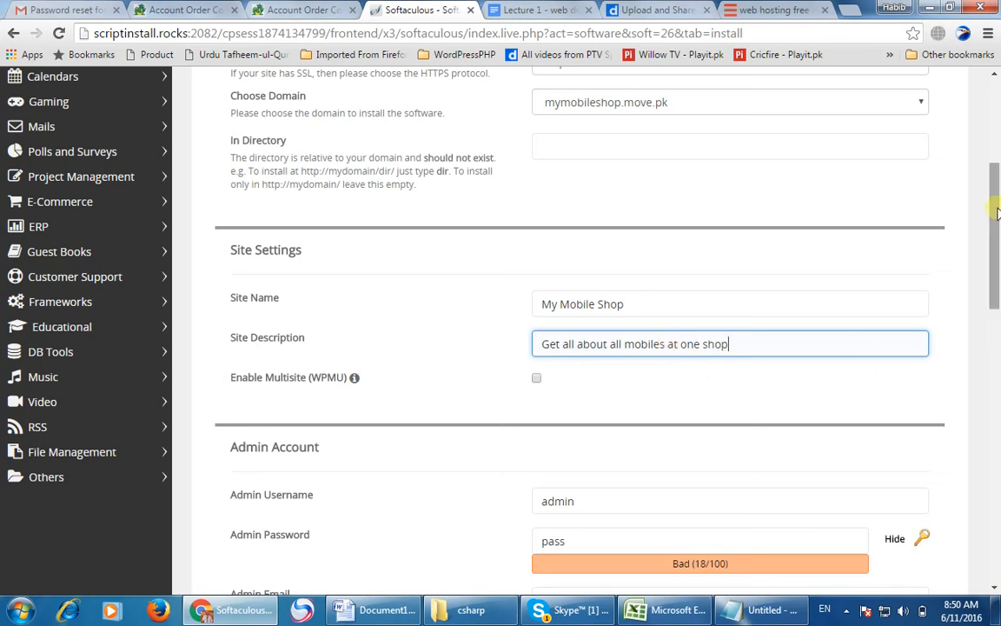
- Check that the admin username is admin, then replace the admin password with a stronger one
scroll(998, 211, "down", 3)
left_click(611, 296)
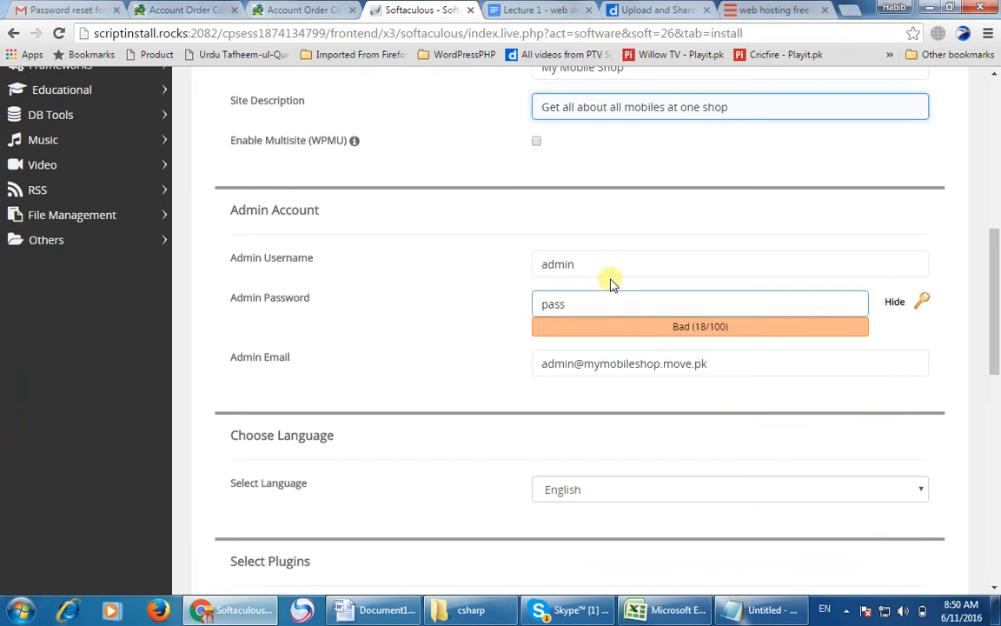
left_click(615, 264)
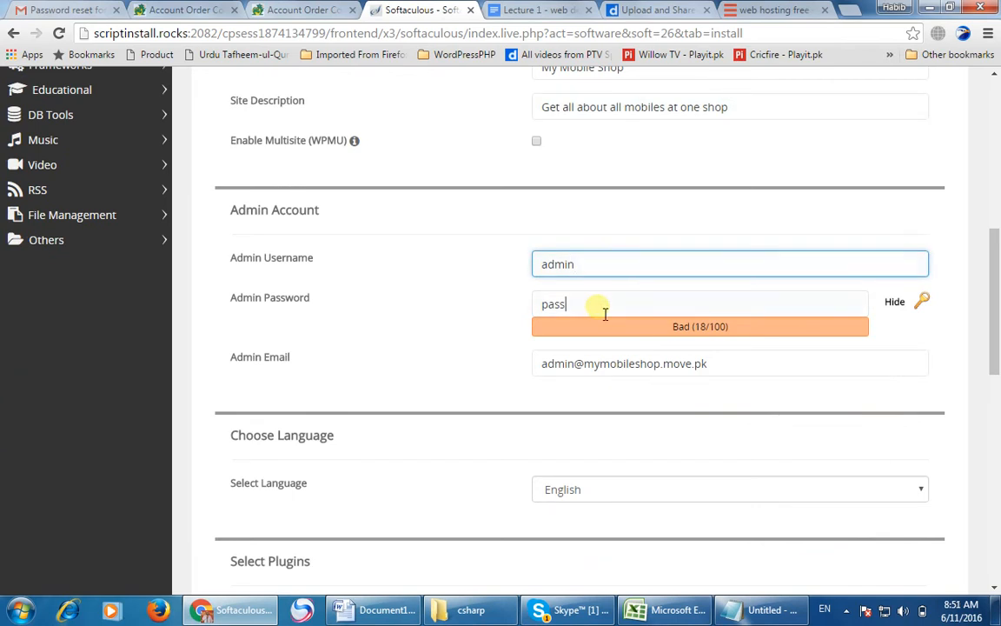
left_click(605, 306)
key("BackSpace")
key("BackSpace")
key("BackSpace")
key("BackSpace")
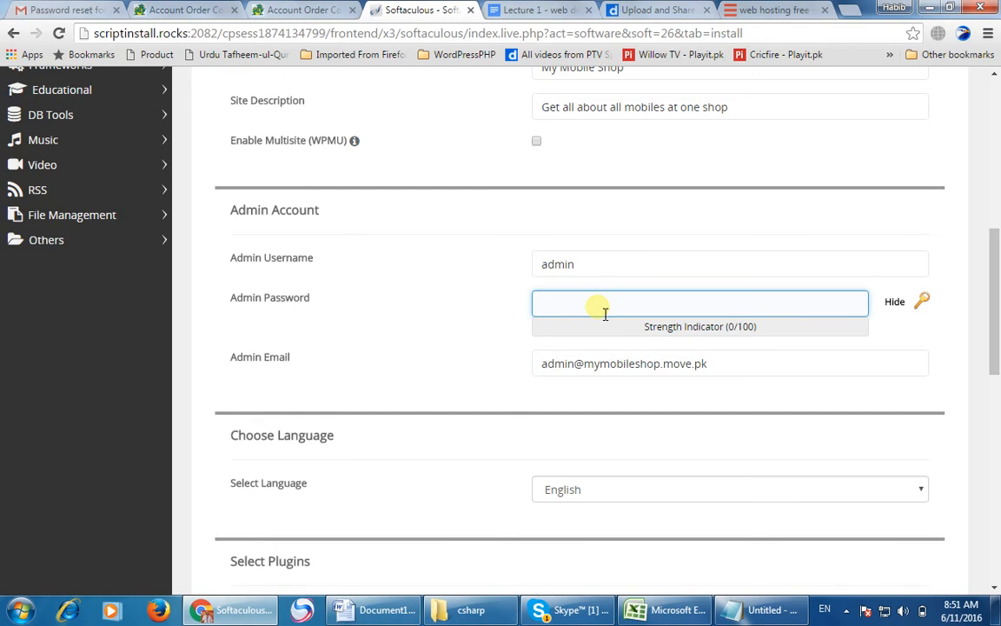
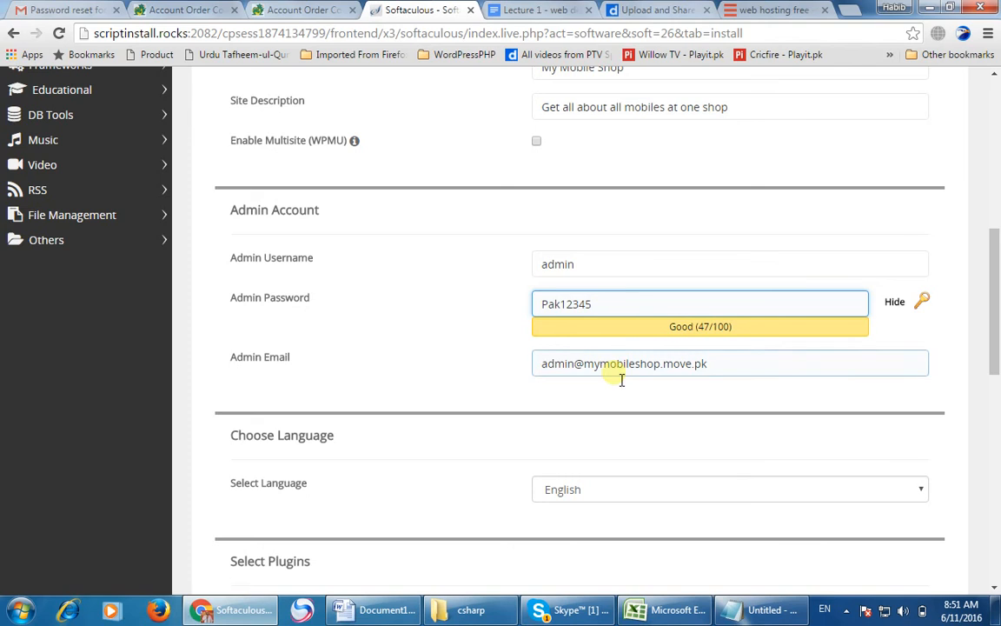
- Replace the default admin e-mail with the owner's own address
left_click_drag(719, 369, 548, 363)
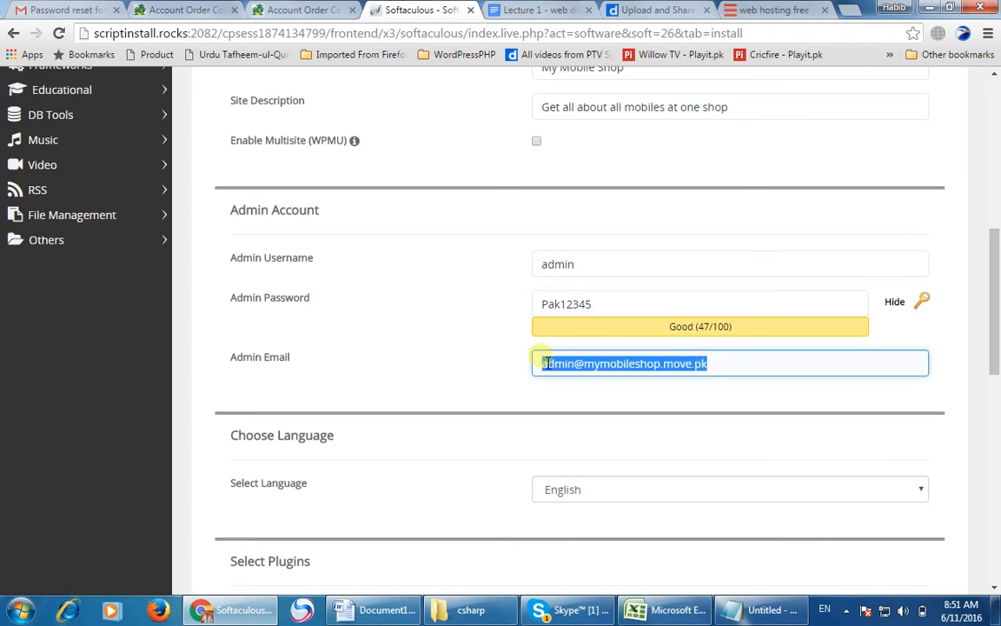
key("BackSpace")
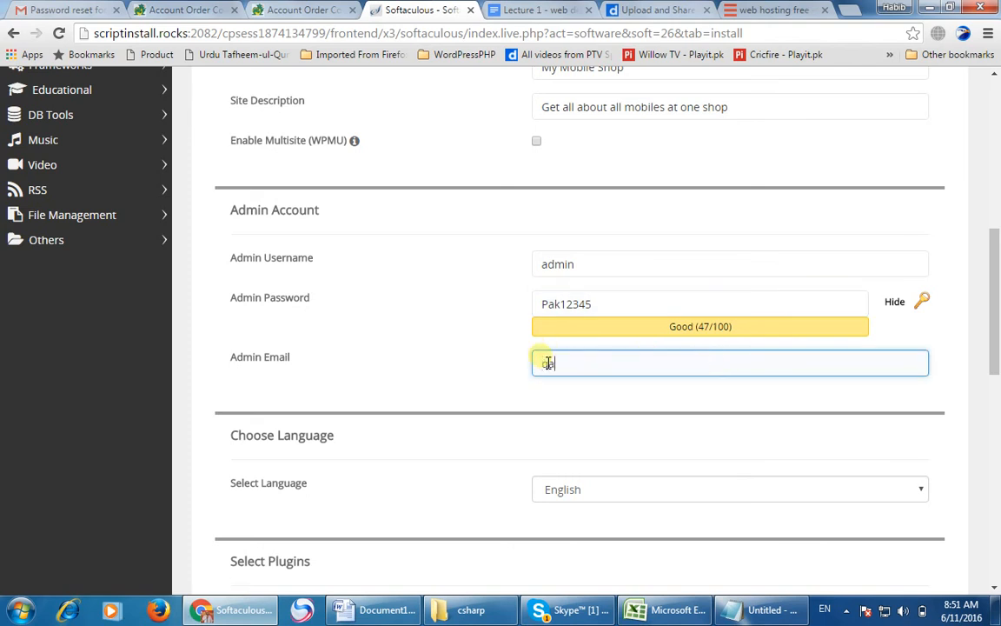
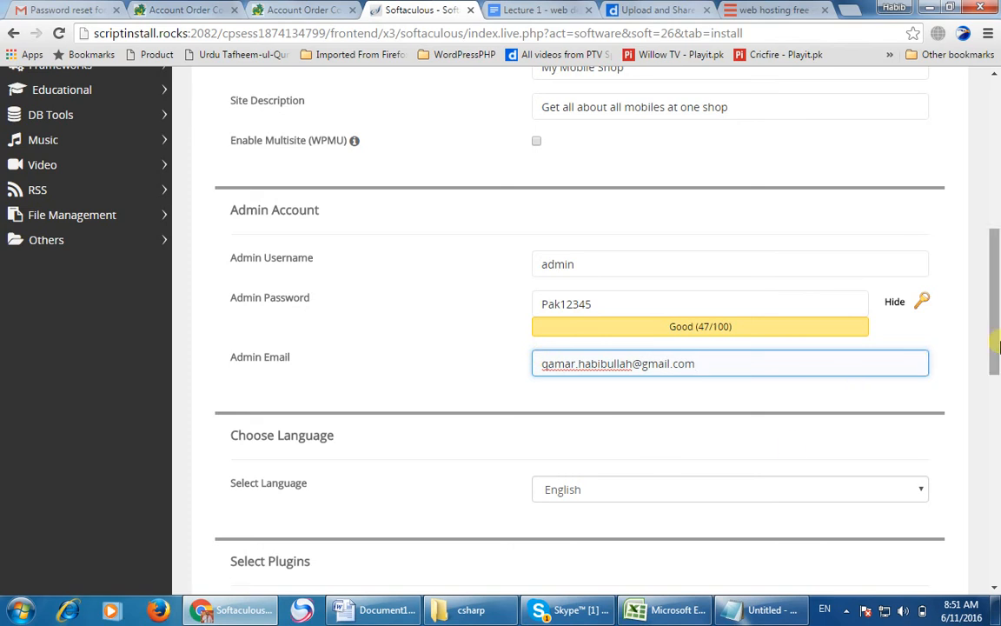
left_click_drag(997, 348, 997, 490)
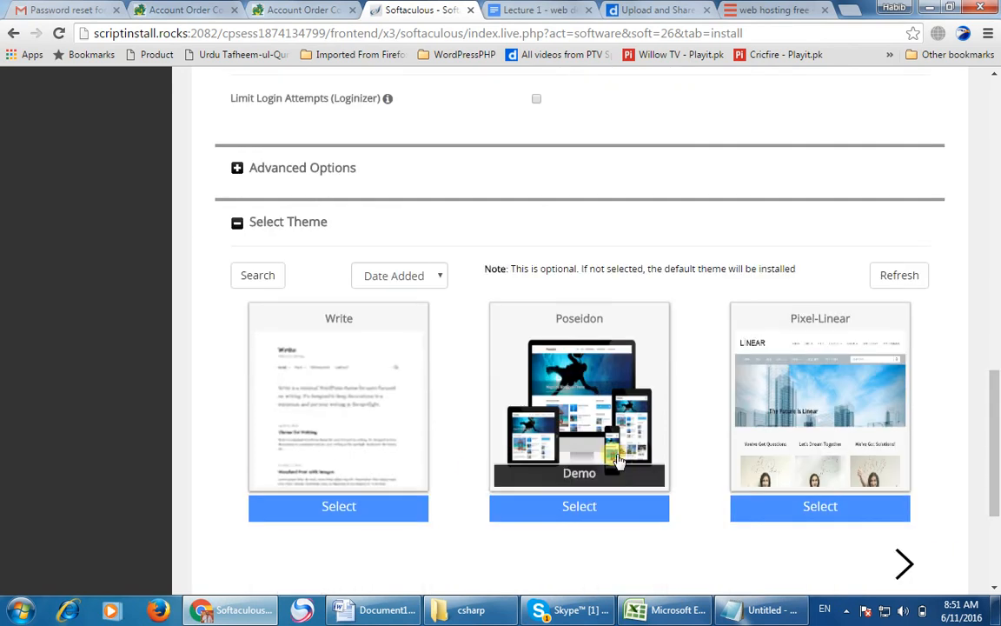
- Enter the owner's e-mail address for installation details, correcting a typo in its domain
scroll(896, 408, "down", 3)
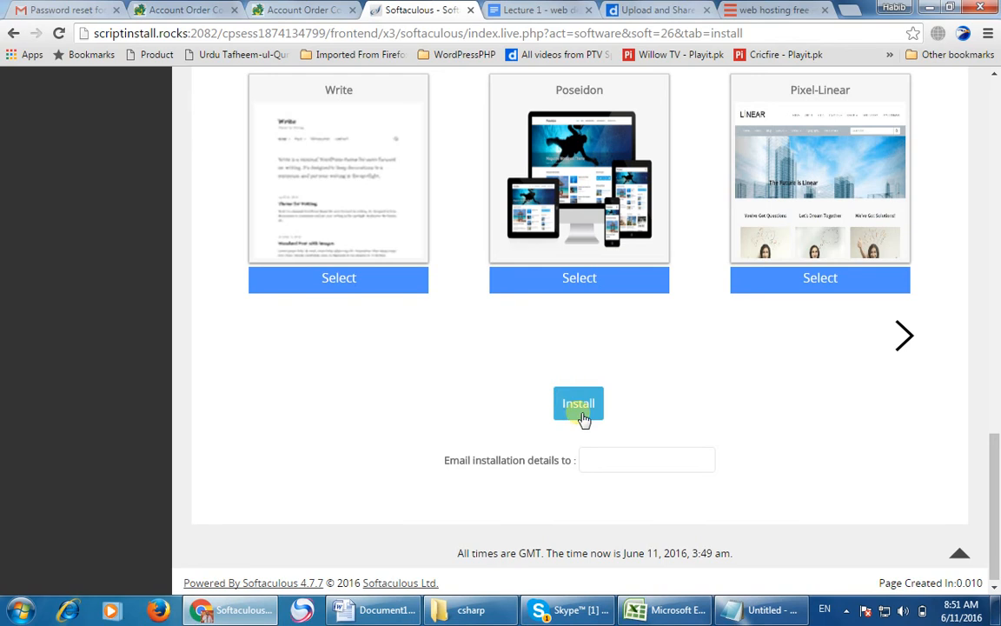
left_click(608, 464)
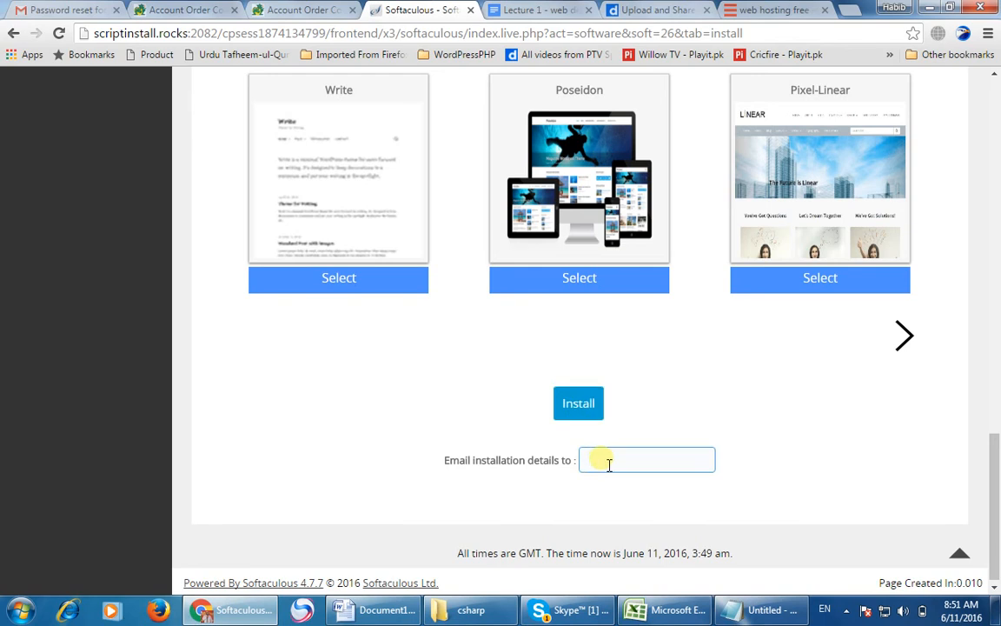
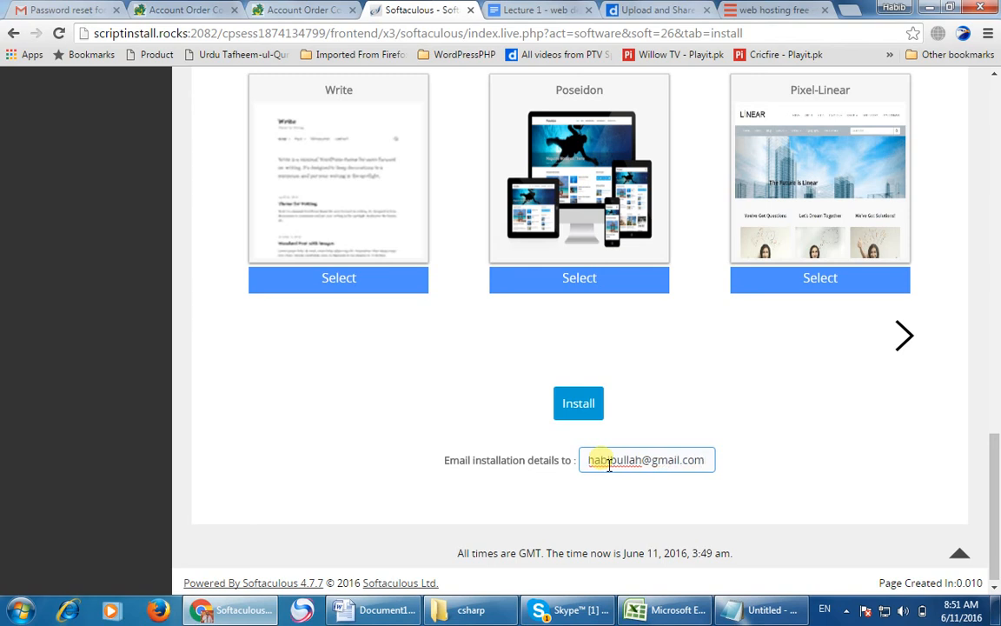
mouse_move(994, 469)
left_mouse_down()
mouse_move(992, 347)
mouse_move(997, 465)
left_mouse_up()
left_click(576, 400)
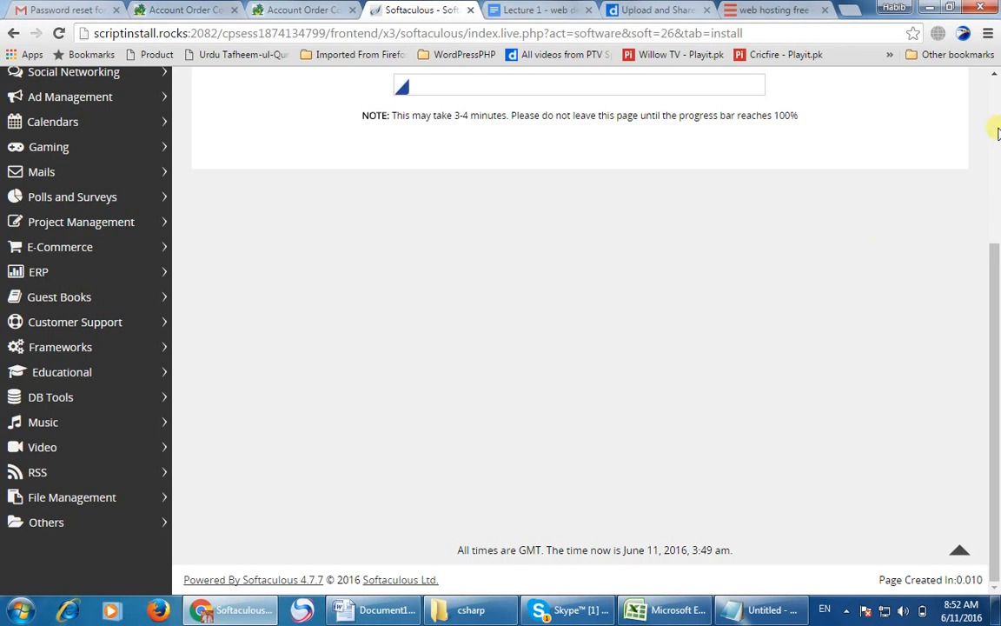
left_click_drag(997, 274, 998, 109)
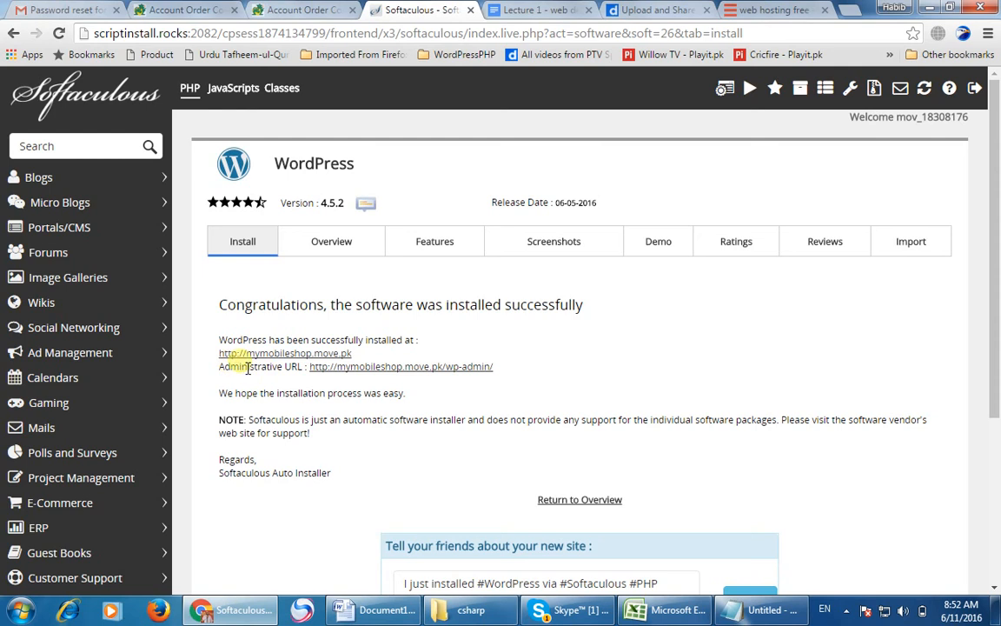
left_click(331, 356)
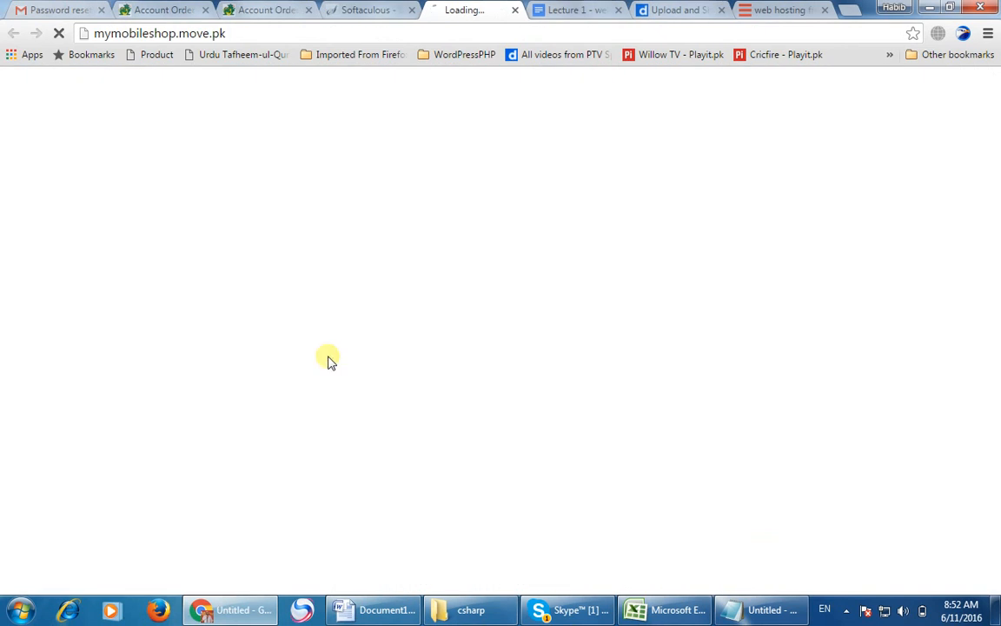